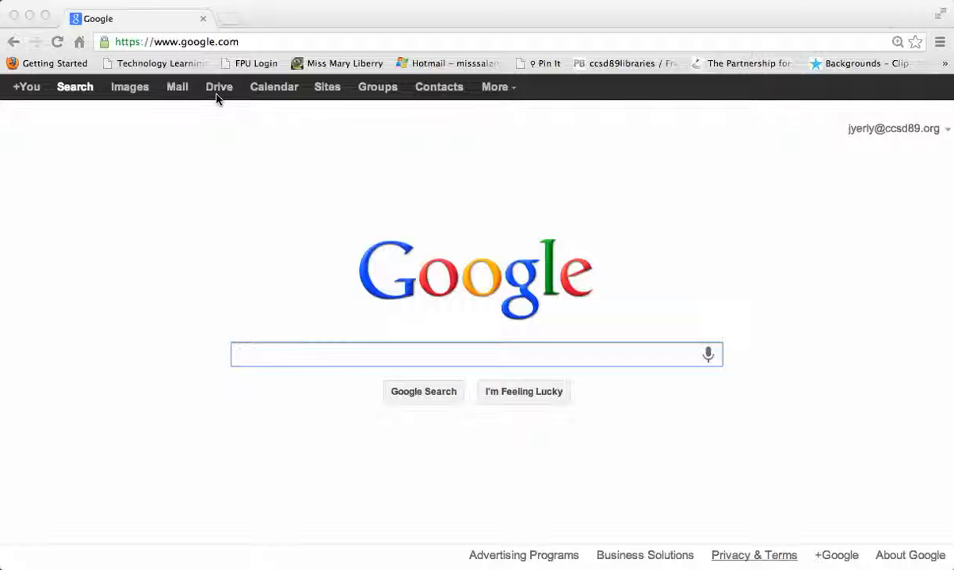
Go to Google Drive and create a new blank text document
{"action": "left_click", "coordinate": [222, 94]}
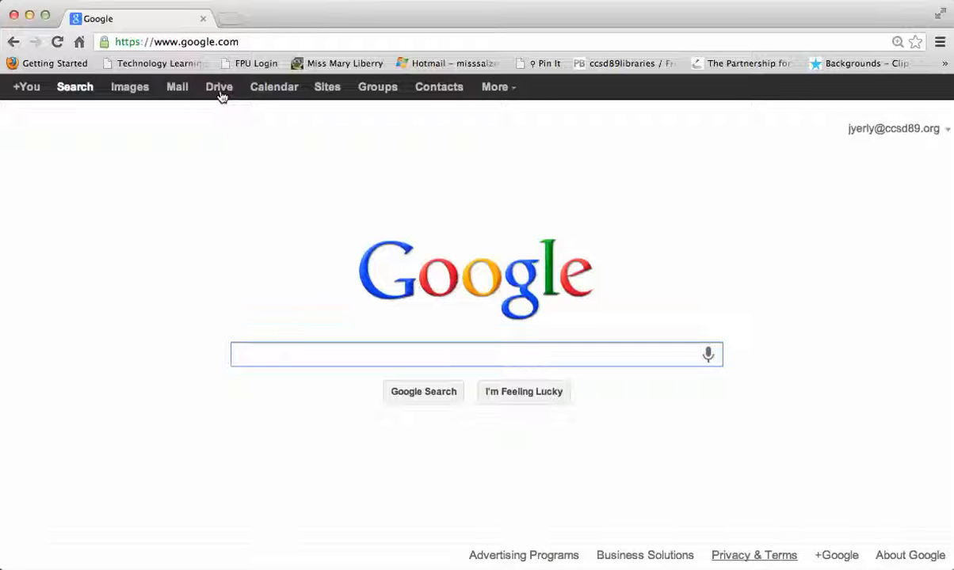
{"action": "left_click", "coordinate": [219, 89]}
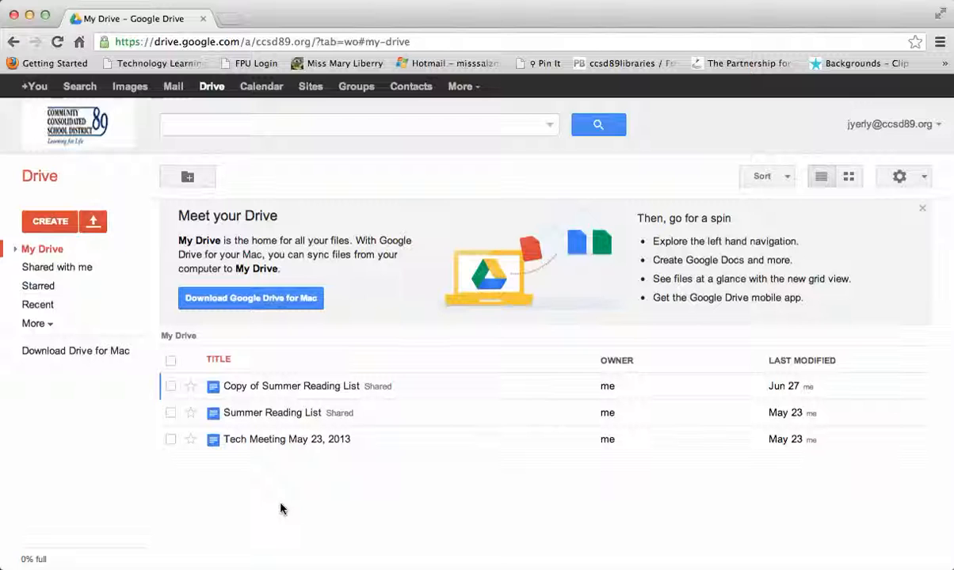
{"action": "left_click", "coordinate": [50, 223]}
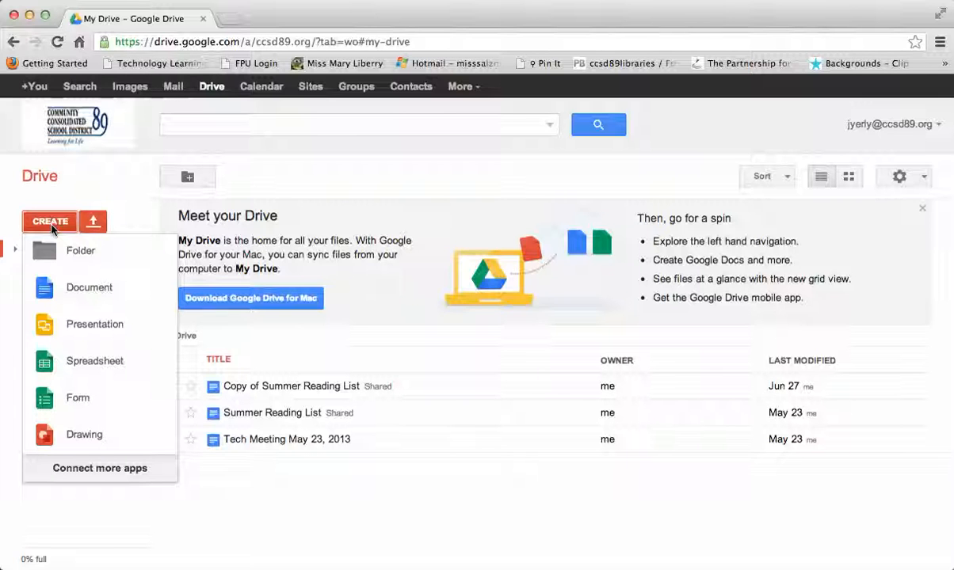
{"action": "left_click", "coordinate": [83, 291]}
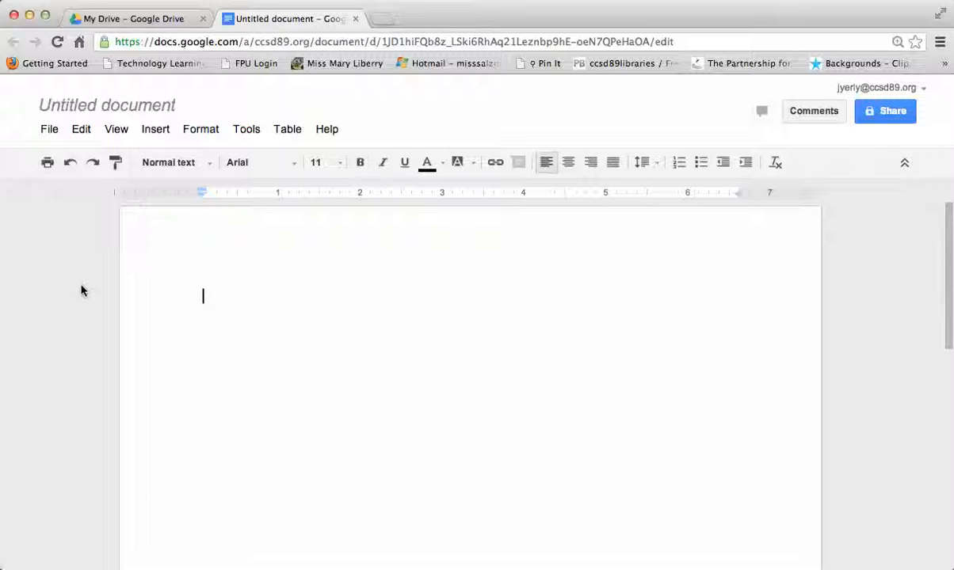
Rename the untitled document as "Ideas for 1st Grade"
{"action": "left_click", "coordinate": [94, 106]}
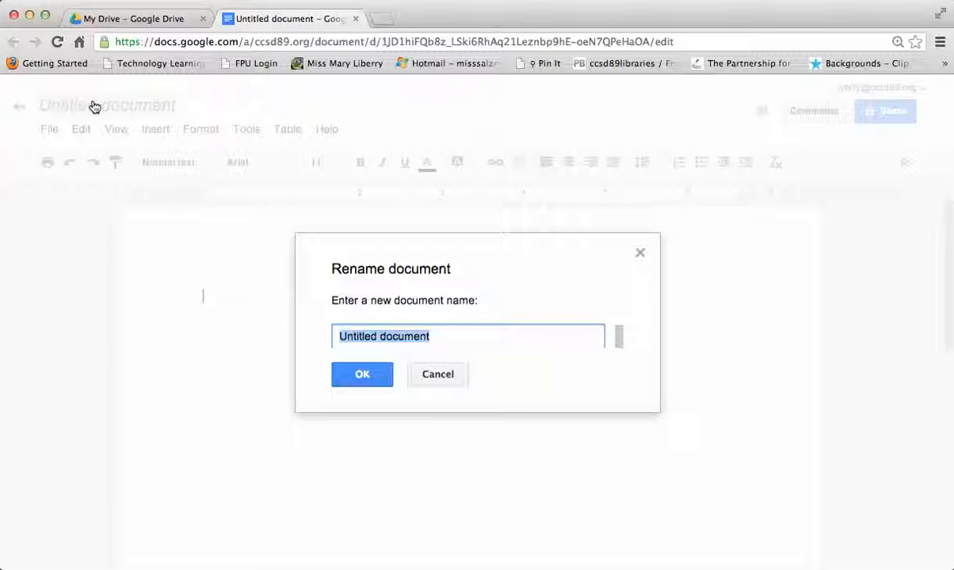
{"action": "type", "text": "Ideas "}
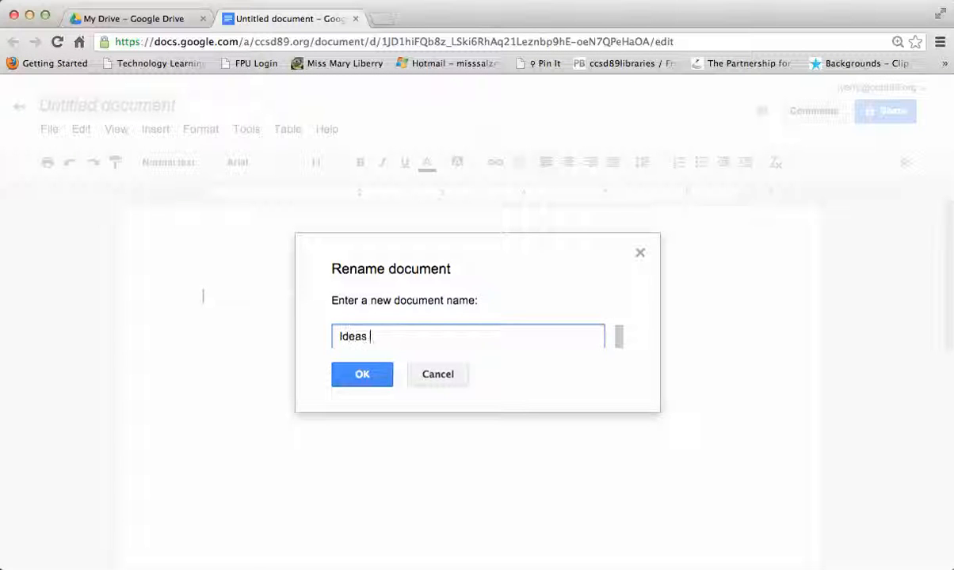
{"action": "type", "text": "for 1st Grade"}
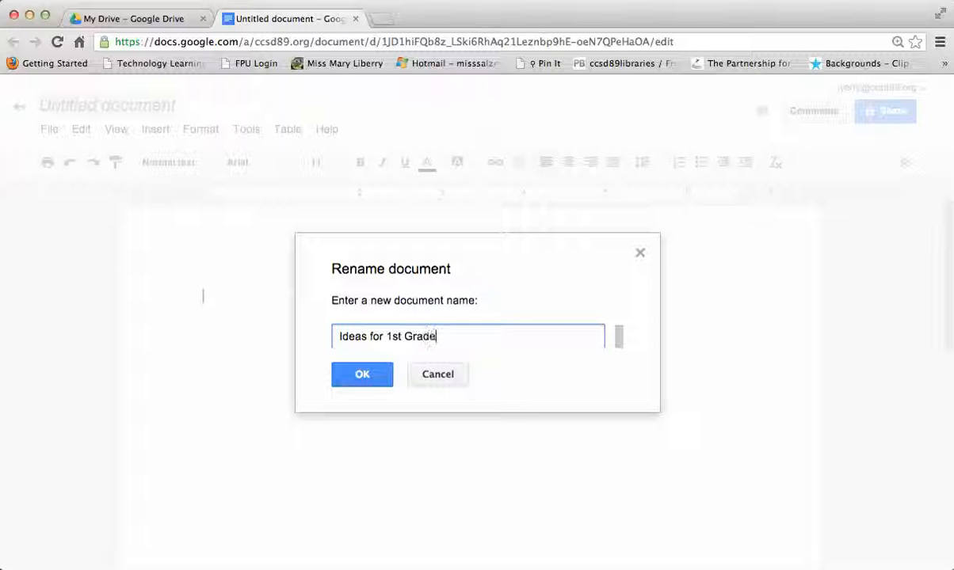
{"action": "left_click", "coordinate": [362, 377]}
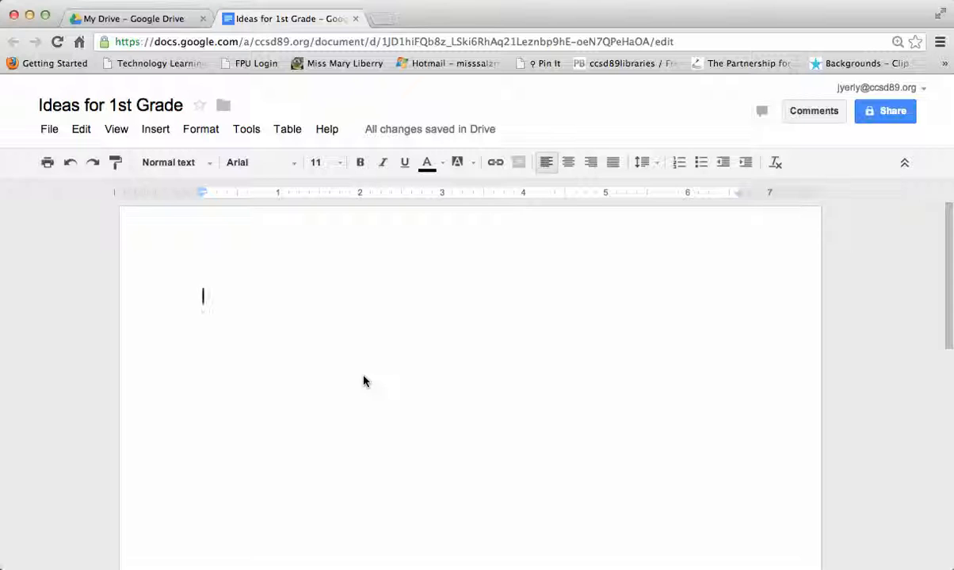
Write the title line "How to Start the year in 1st grade" with "Procedures" on the line below it
{"action": "type", "text": "How to Star"}
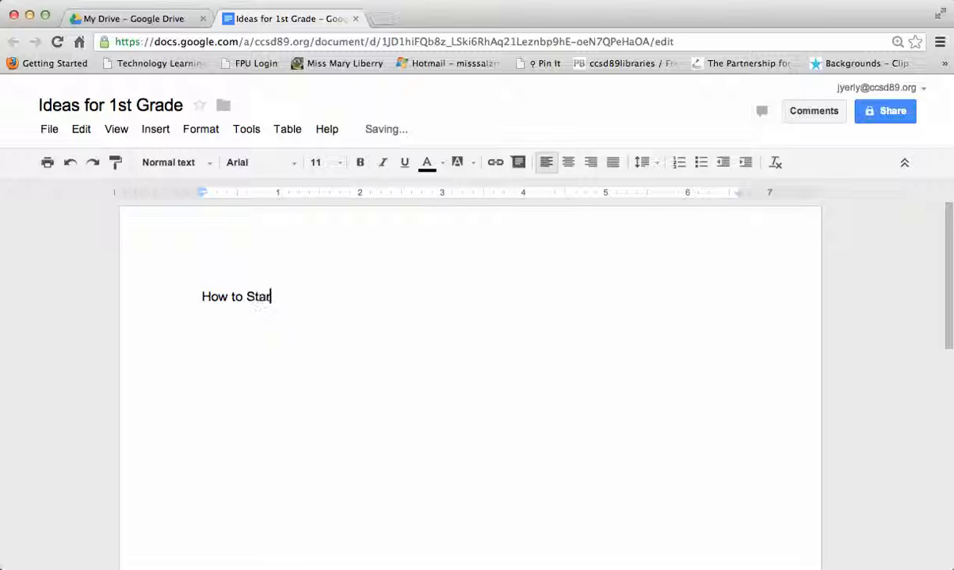
{"action": "type", "text": "t the year in "}
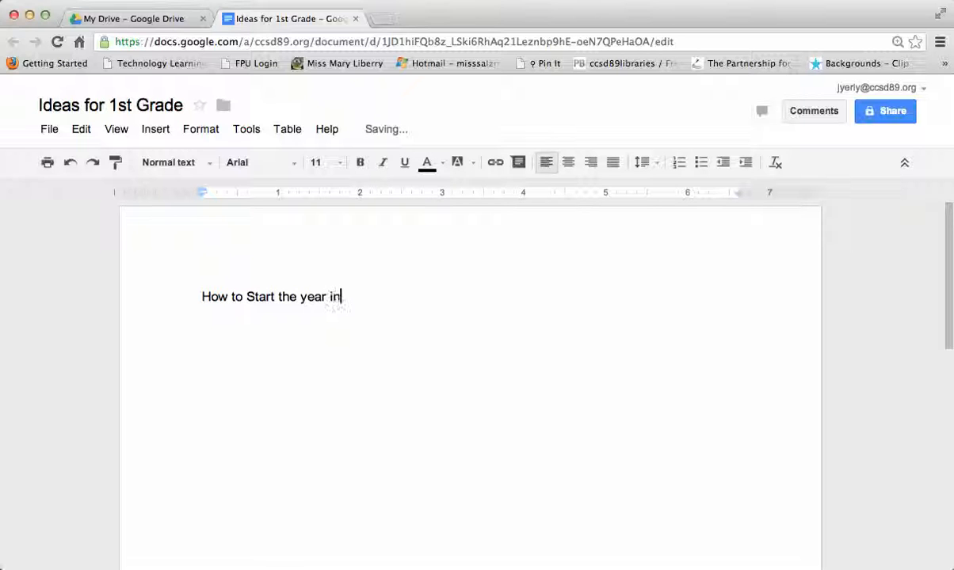
{"action": "type", "text": "1st grade"}
{"action": "key", "text": "Return"}
{"action": "type", "text": "Proce"}
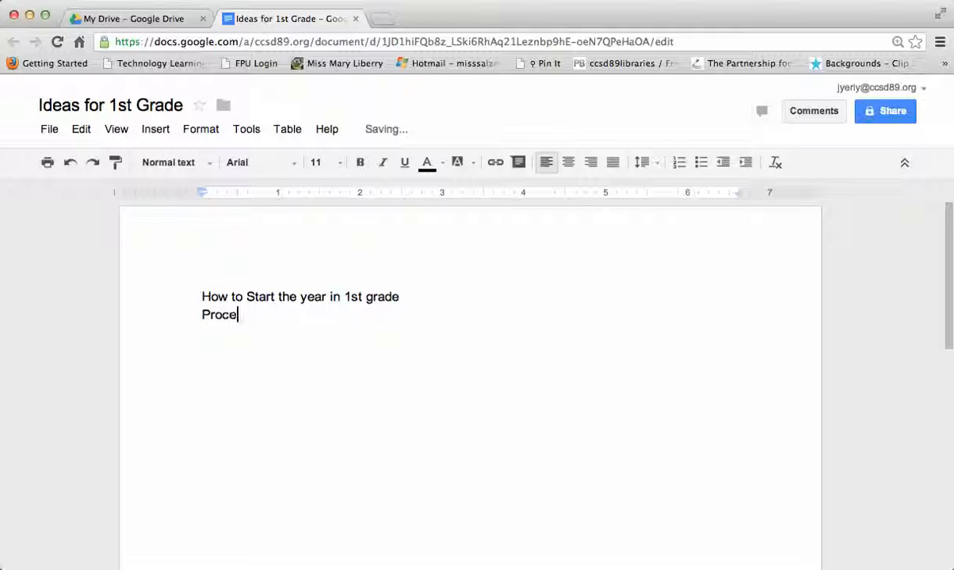
{"action": "type", "text": "dures"}
{"action": "key", "text": "Return"}
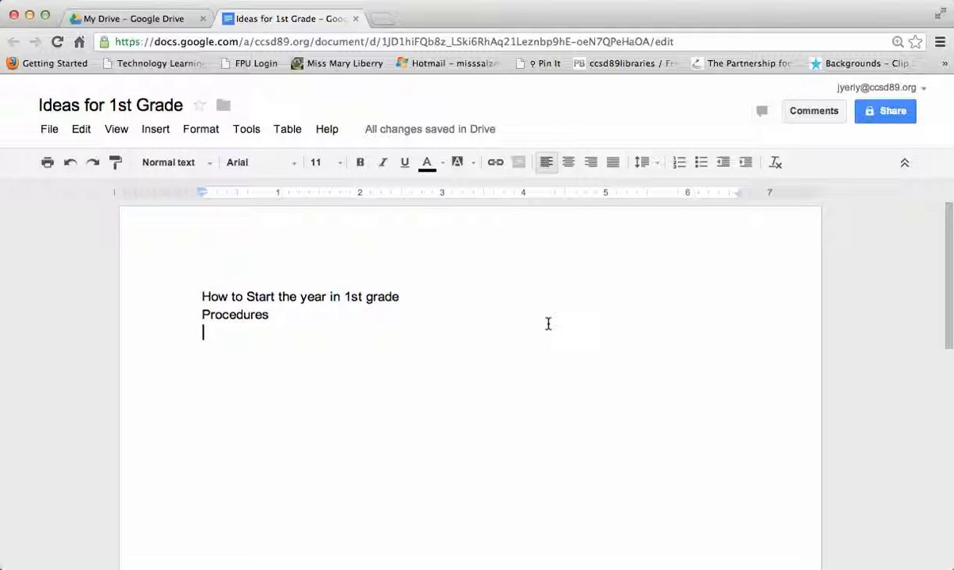
Center the title line "How to Start the year in 1st grade"
{"action": "left_click_drag", "start_coordinate": [401, 298], "coordinate": [193, 300]}
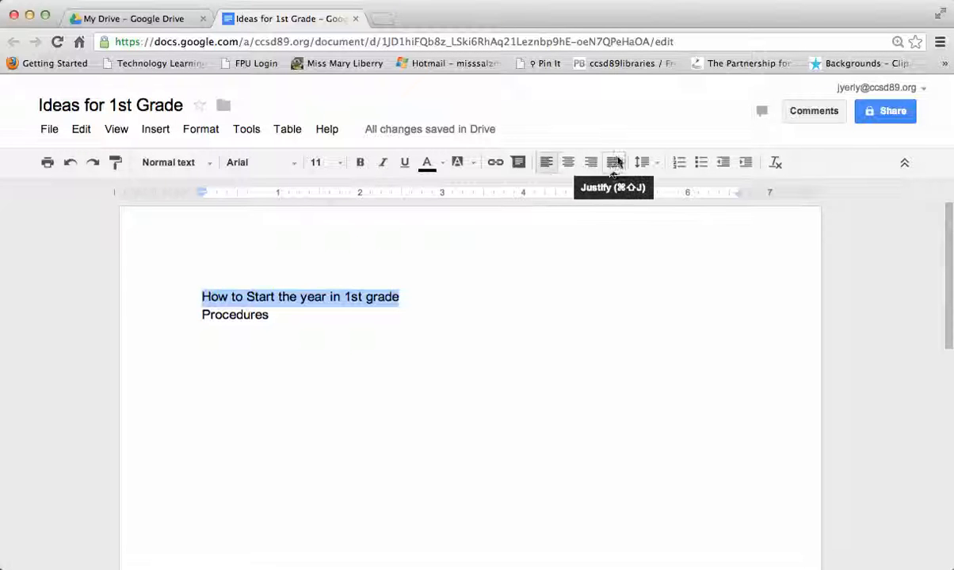
{"action": "left_click", "coordinate": [569, 164]}
Add a numbered list under "Procedures" with the items "welcome the students" and "where to put supplies", plus an empty third item
{"action": "left_click", "coordinate": [288, 323]}
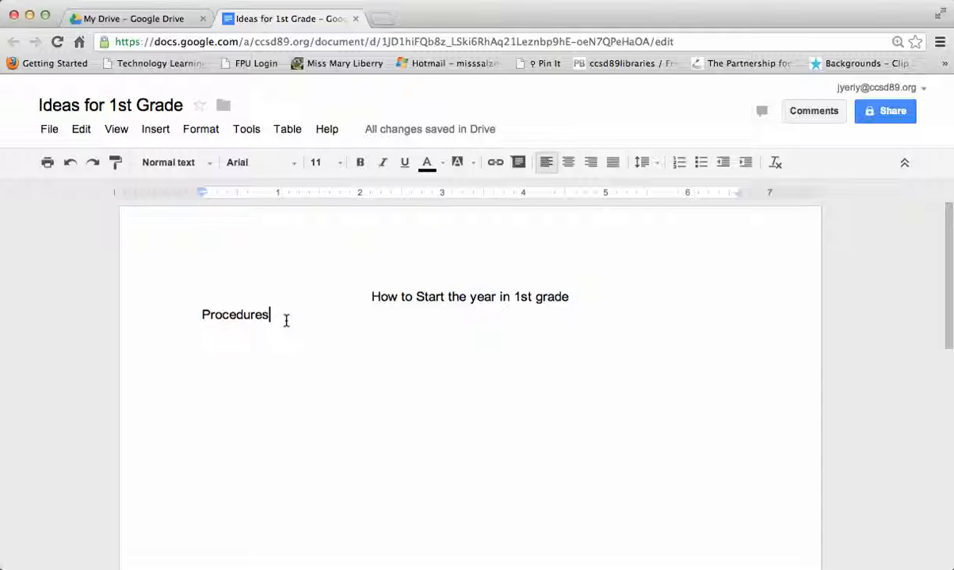
{"action": "key", "text": "Return"}
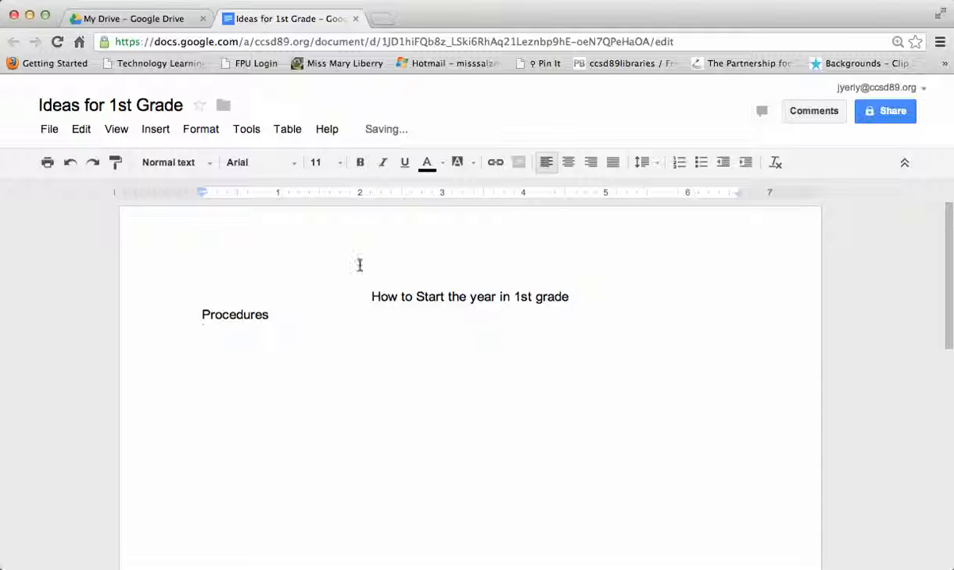
{"action": "left_click", "coordinate": [674, 170]}
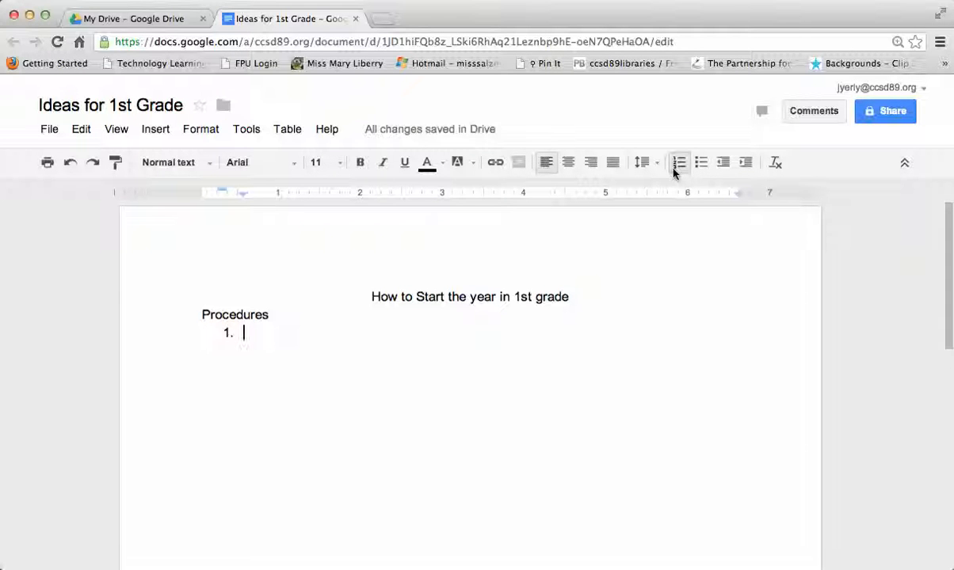
{"action": "type", "text": "welcome the studn"}
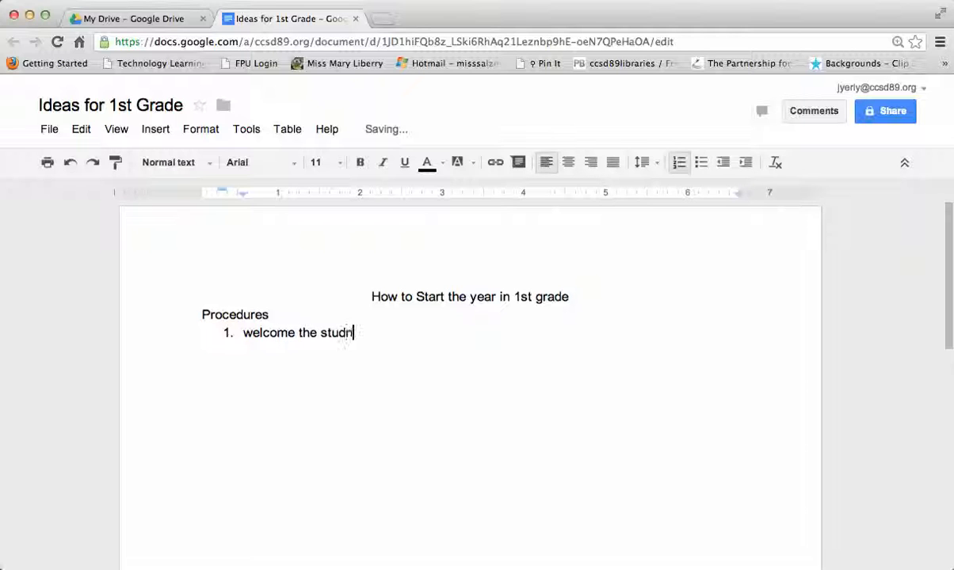
{"action": "type", "text": "nts"}
{"action": "key", "text": "Return"}
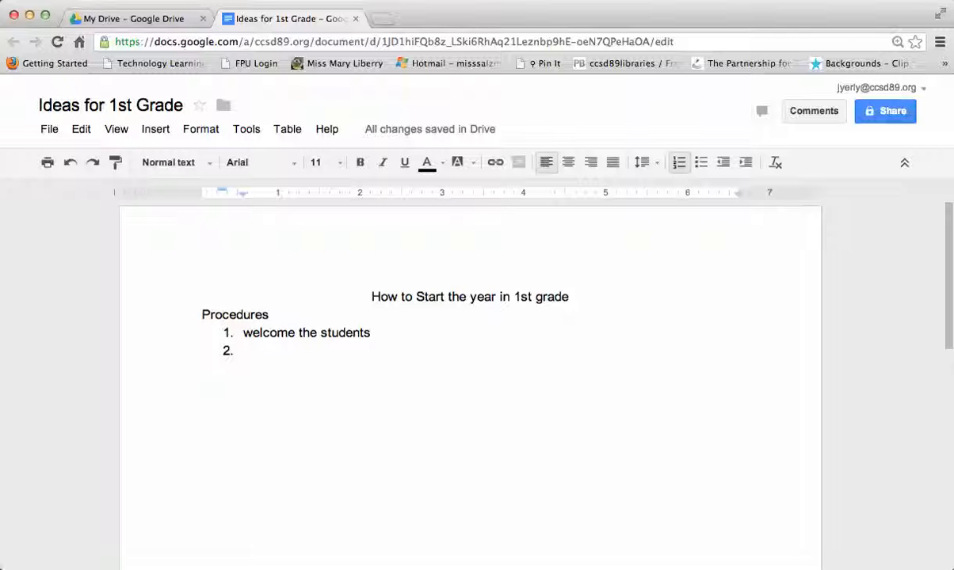
{"action": "type", "text": "where "}
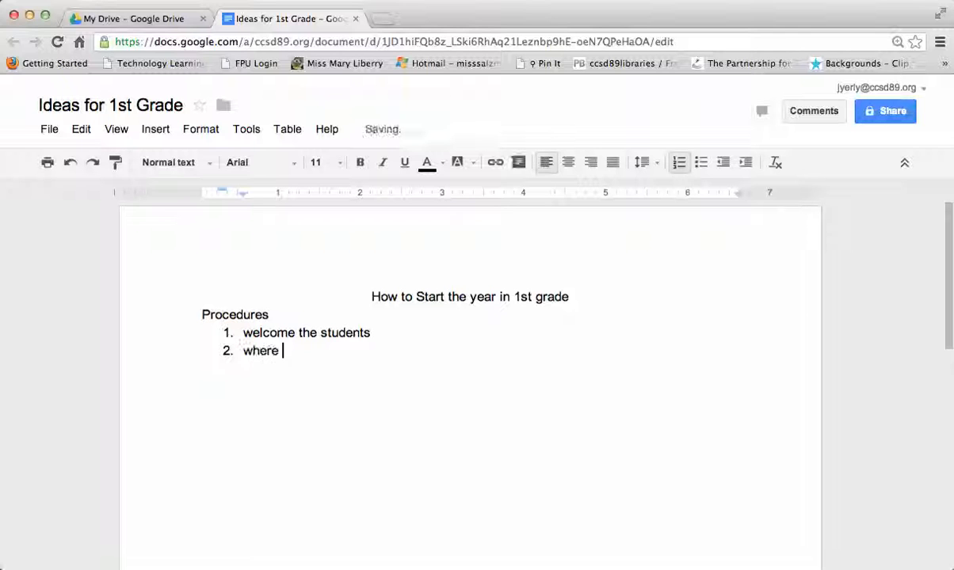
{"action": "type", "text": "to put supplies"}
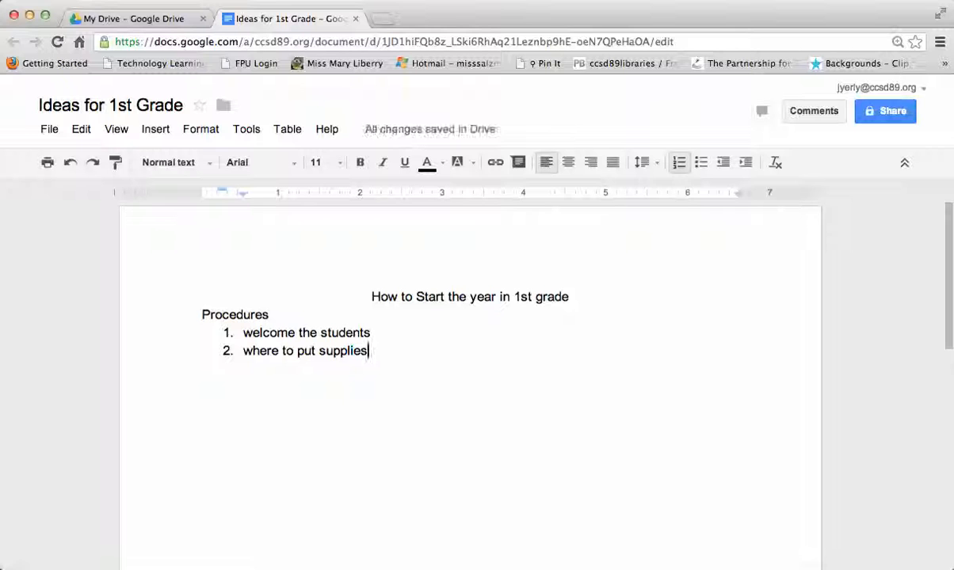
{"action": "key", "text": "Return"}
Try bullets on the procedures list and return it to numbering
{"action": "left_click_drag", "start_coordinate": [244, 371], "coordinate": [225, 340]}
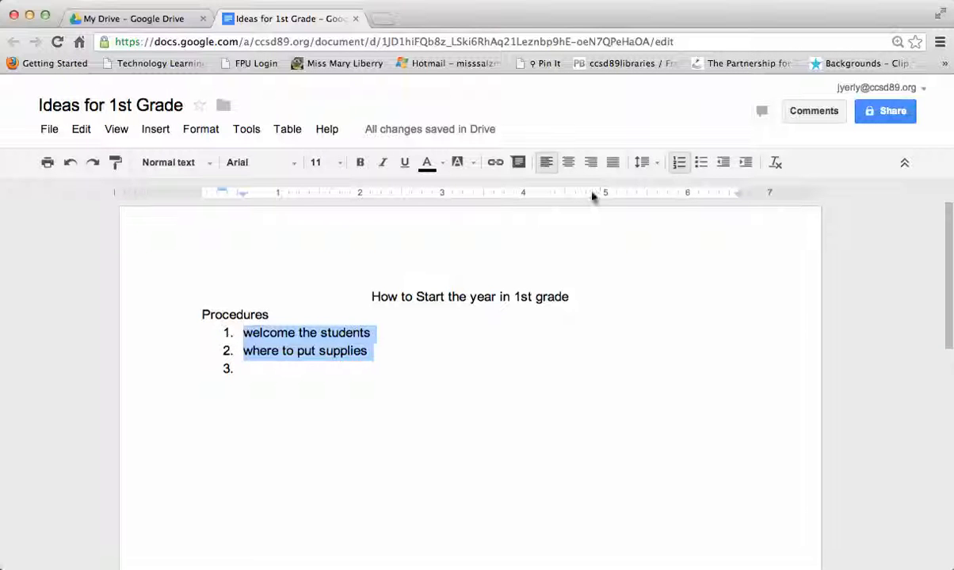
{"action": "left_click", "coordinate": [701, 163]}
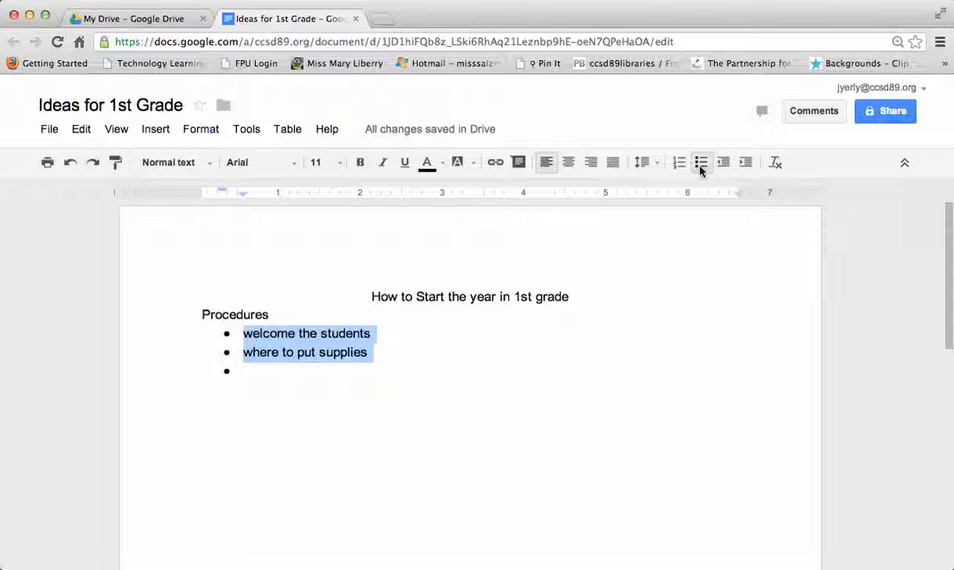
{"action": "left_click", "coordinate": [679, 163]}
{"action": "left_click", "coordinate": [347, 456]}
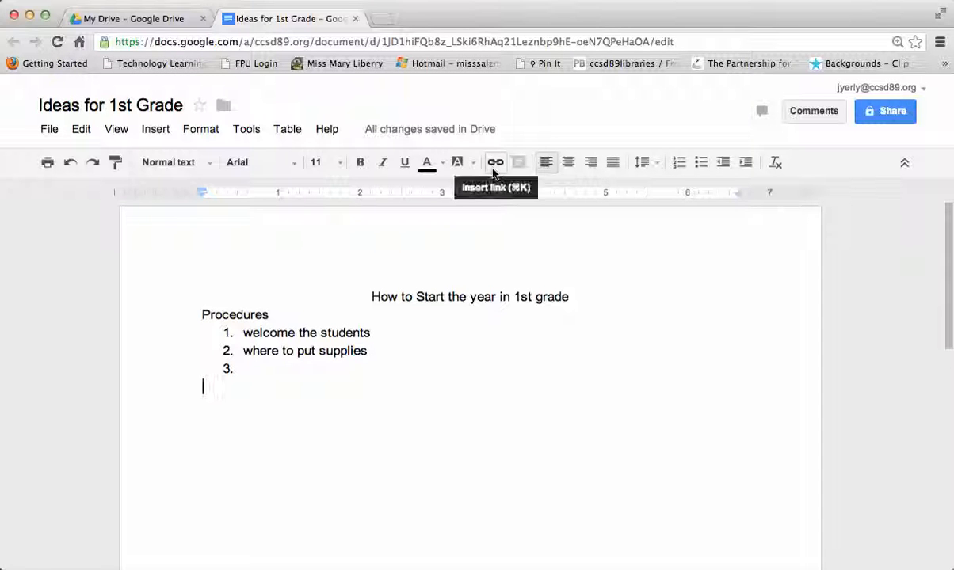
{"action": "left_click", "coordinate": [337, 362]}
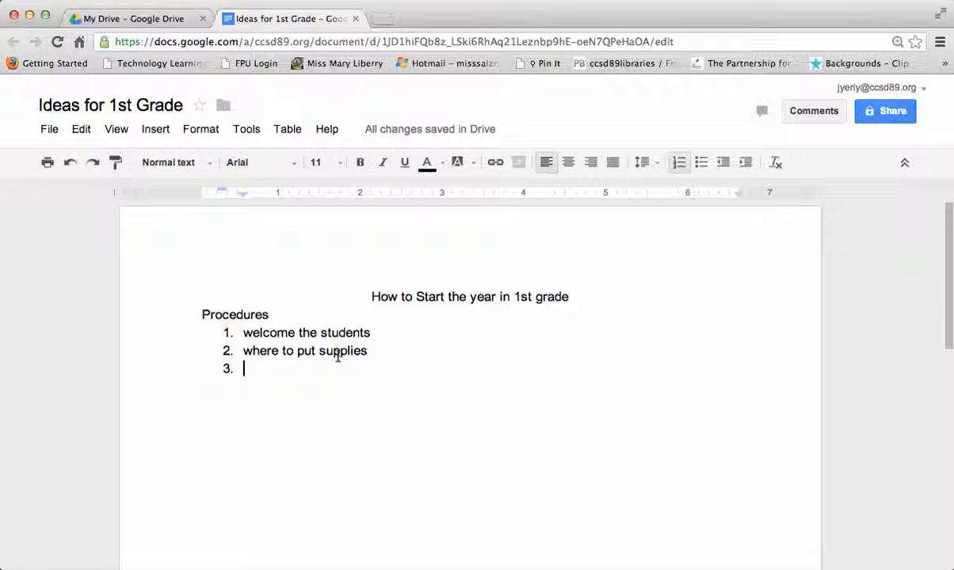
{"action": "double_click", "coordinate": [336, 354]}
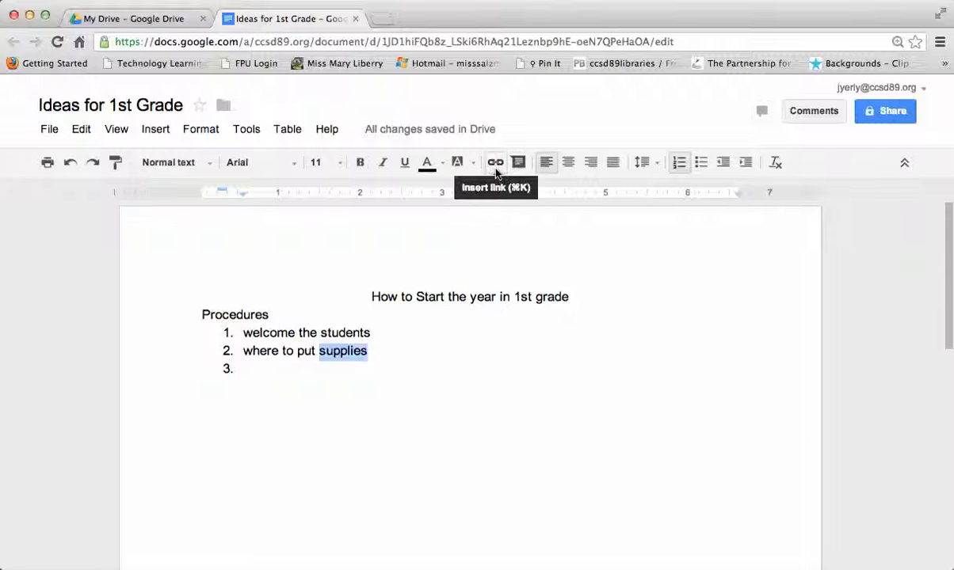
{"action": "left_click", "coordinate": [496, 164]}
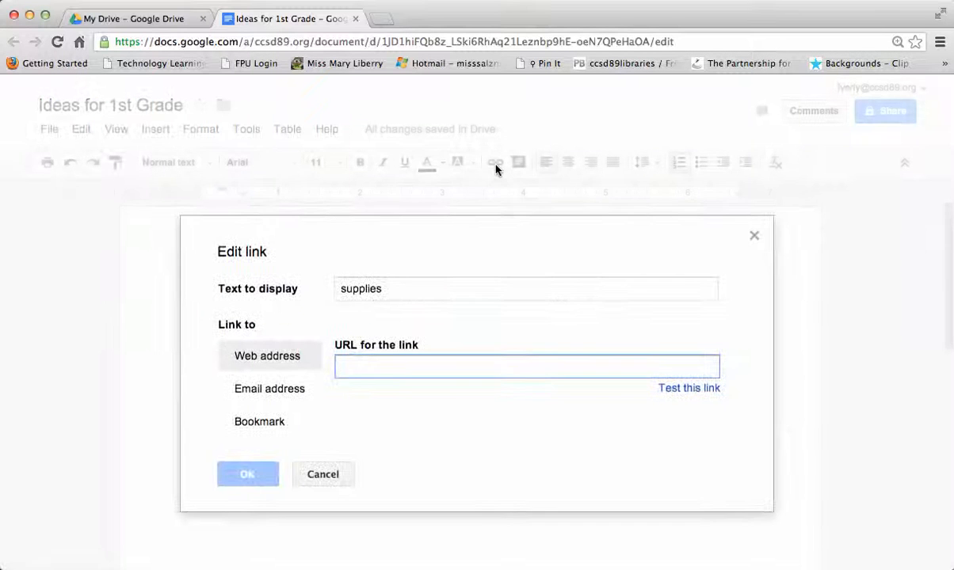
{"action": "type", "text": "www.target.com"}
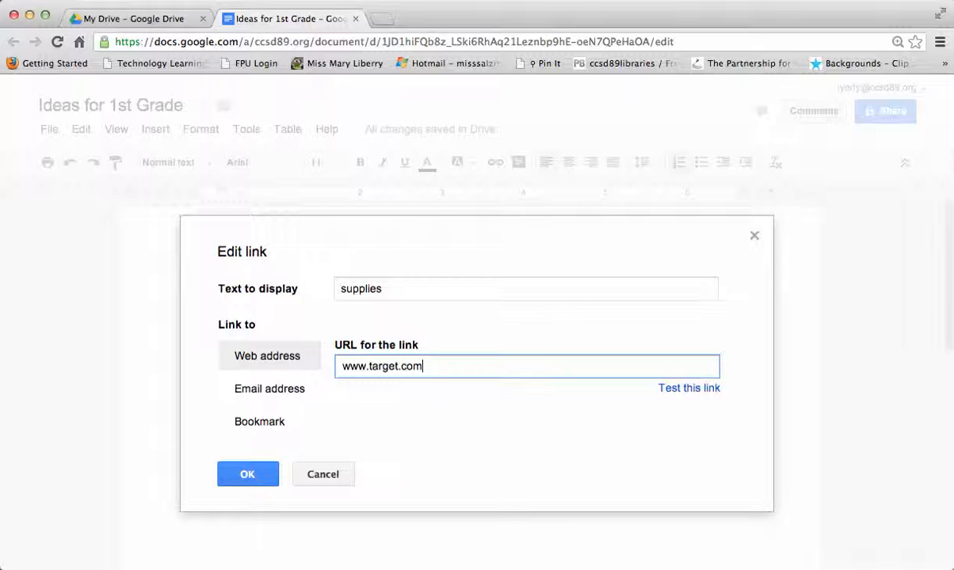
{"action": "key", "text": "Return"}
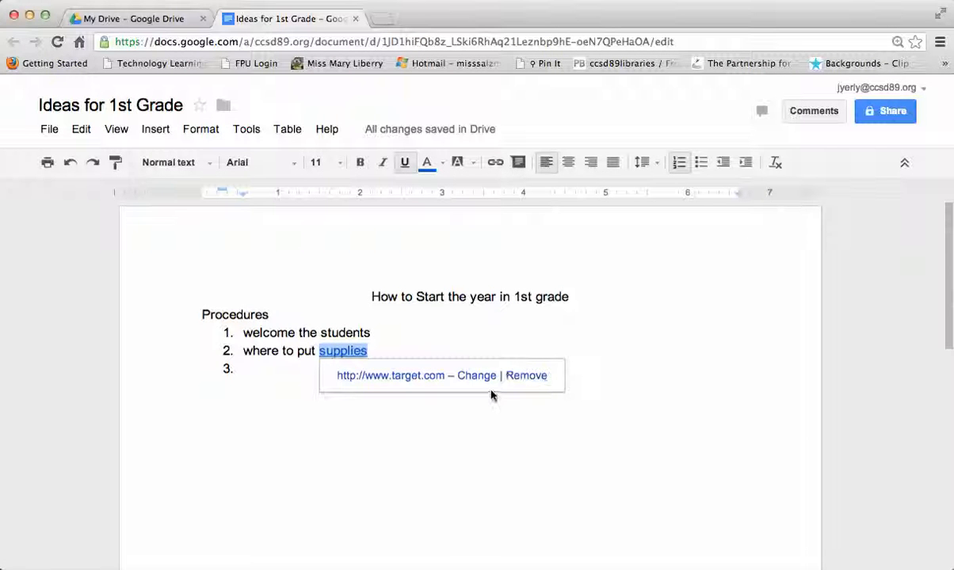
{"action": "left_click", "coordinate": [490, 418]}
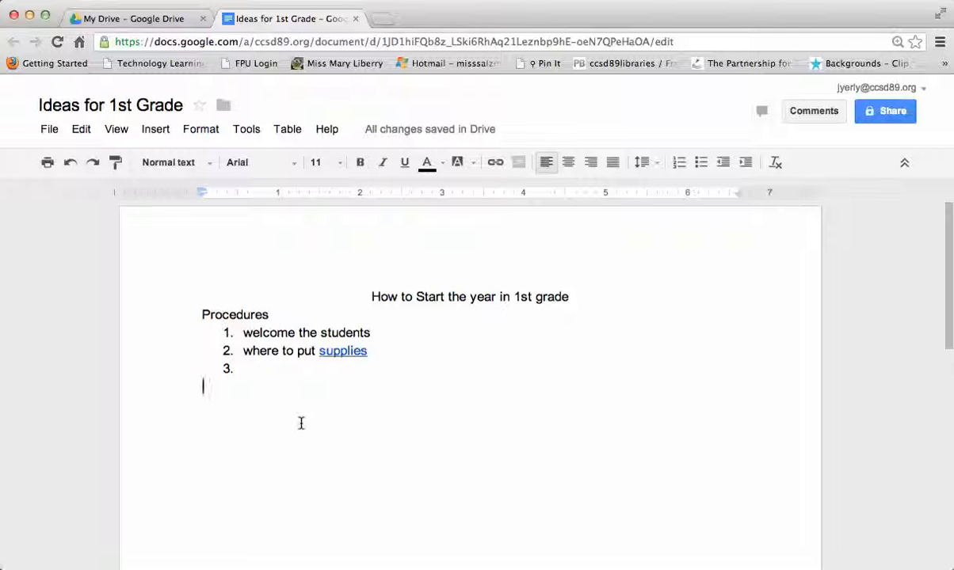
Set the title, "Procedures" line and list text to the Consolas font at size 12
{"action": "left_click_drag", "start_coordinate": [260, 382], "coordinate": [242, 252]}
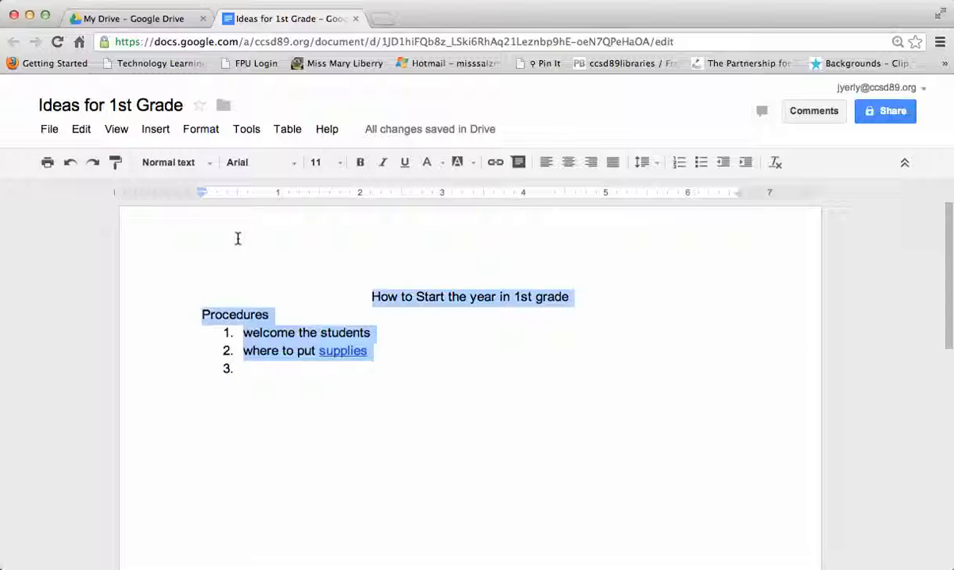
{"action": "left_click", "coordinate": [262, 163]}
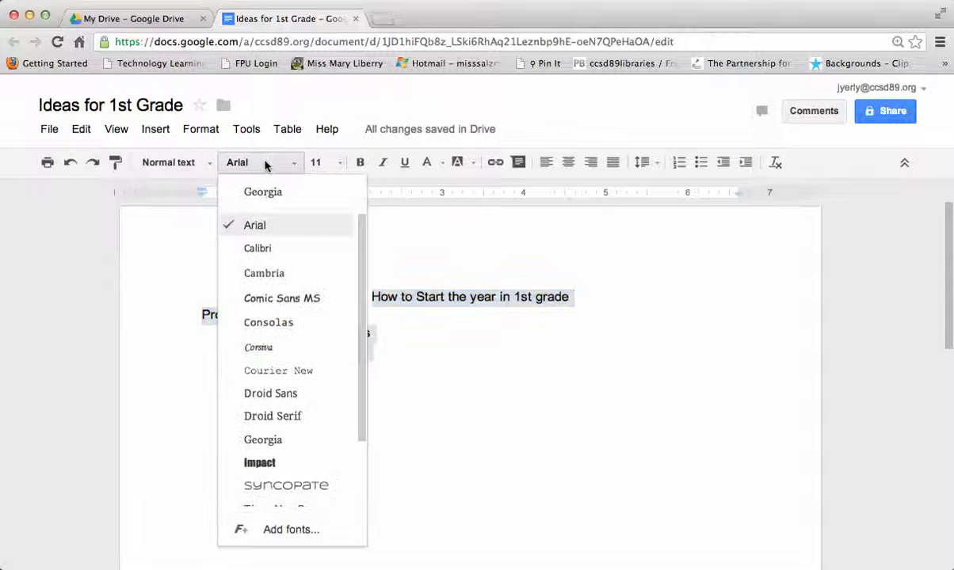
{"action": "left_click", "coordinate": [269, 323]}
{"action": "left_click", "coordinate": [340, 163]}
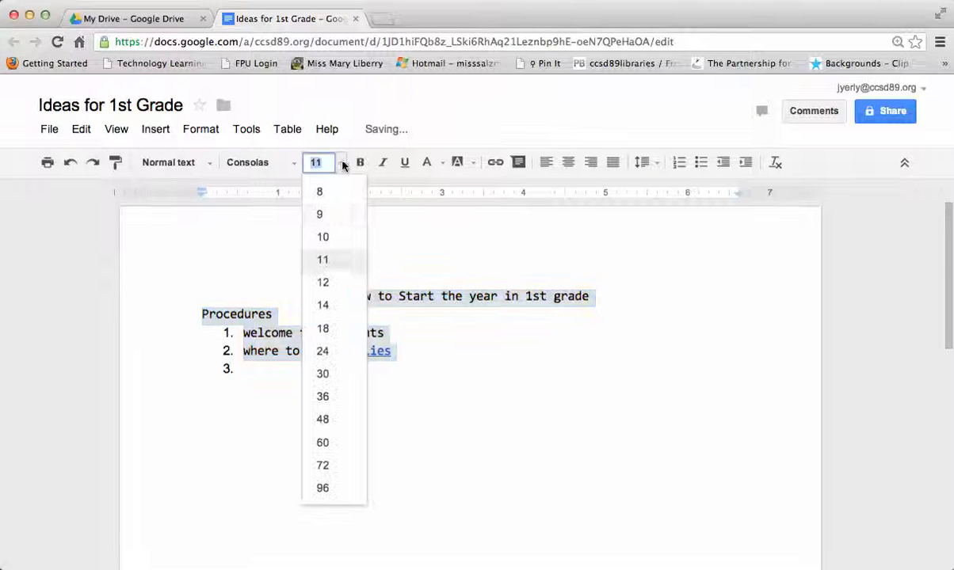
{"action": "left_click", "coordinate": [336, 281]}
{"action": "left_click", "coordinate": [449, 316]}
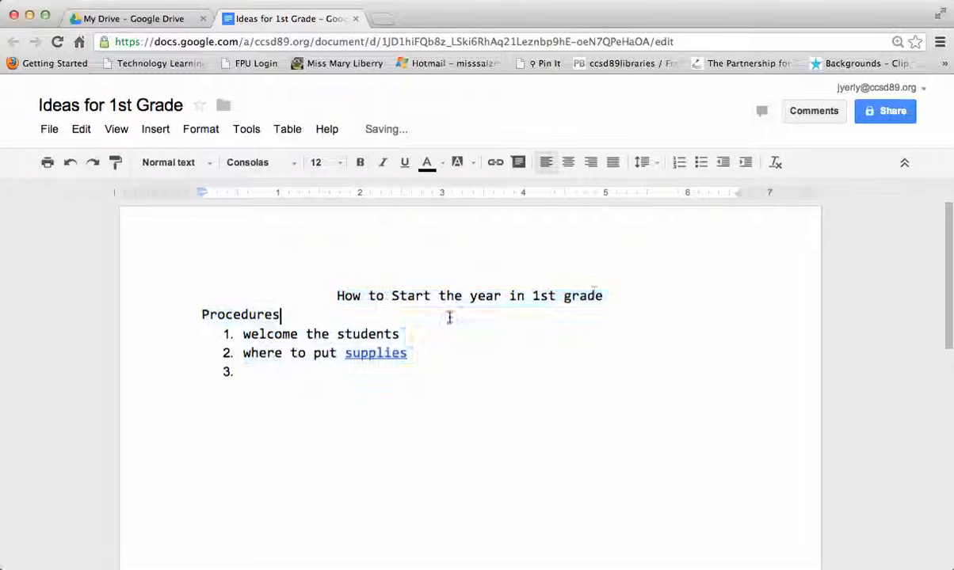
Make the title line "How to Start the year in 1st grade" bold and italic
{"action": "left_click_drag", "start_coordinate": [604, 294], "coordinate": [324, 287]}
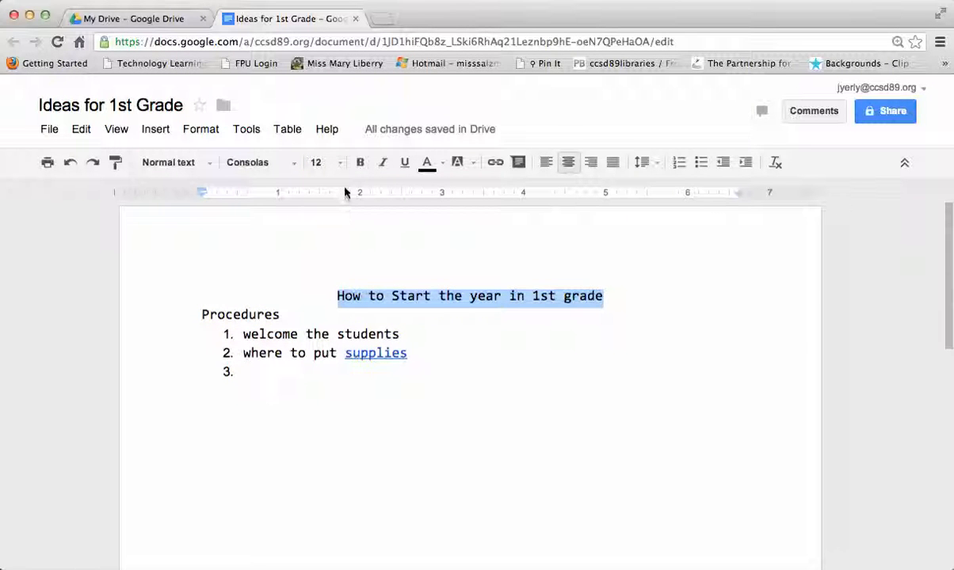
{"action": "left_click", "coordinate": [360, 162]}
{"action": "left_click", "coordinate": [383, 163]}
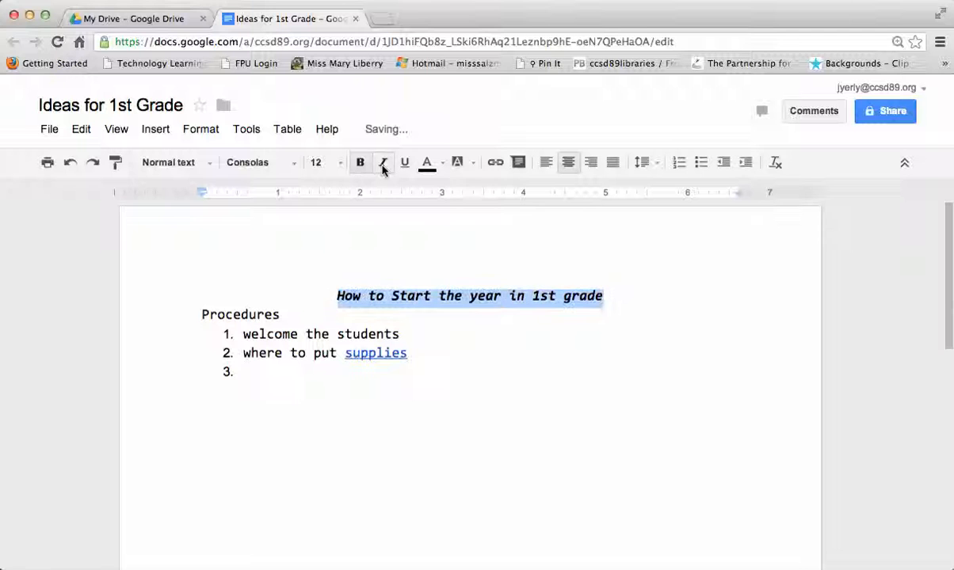
Color the title line "How to Start the year in 1st grade" red and underline it
{"action": "left_click", "coordinate": [425, 164]}
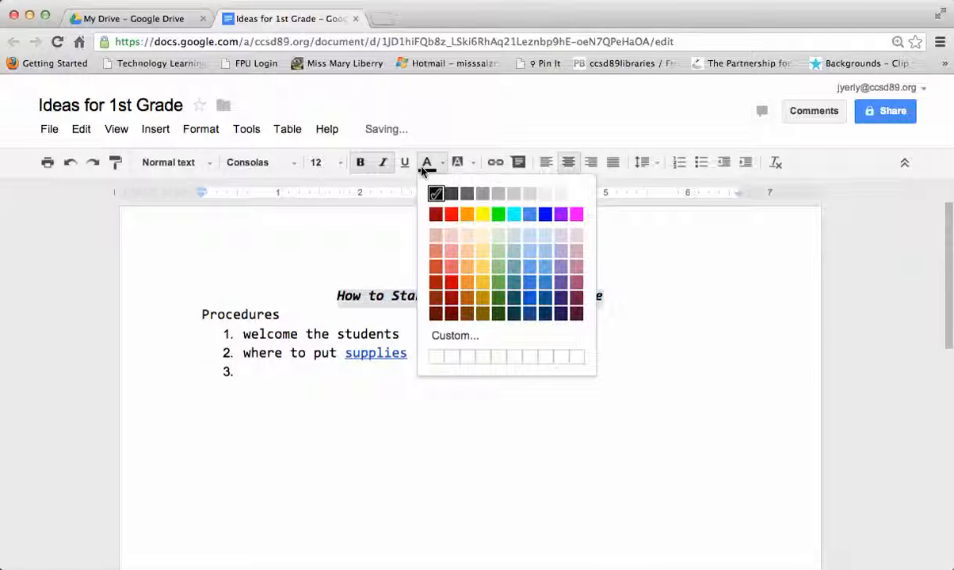
{"action": "left_click", "coordinate": [451, 215]}
{"action": "left_click", "coordinate": [405, 164]}
{"action": "left_click", "coordinate": [564, 484]}
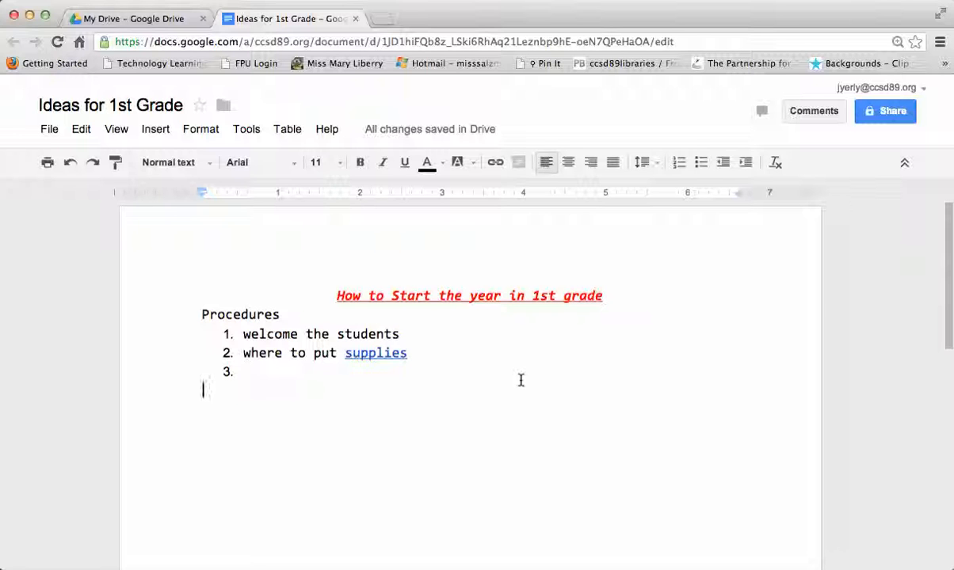
Examine the document's sharing settings, including the visibility options and the options for inviting people, without changing anything
{"action": "left_click", "coordinate": [886, 116]}
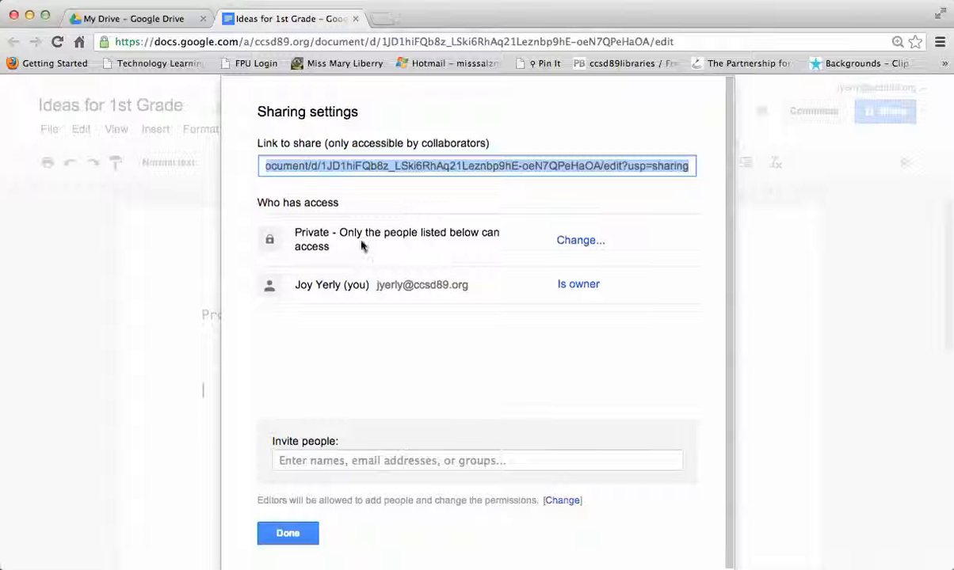
{"action": "left_click", "coordinate": [576, 242]}
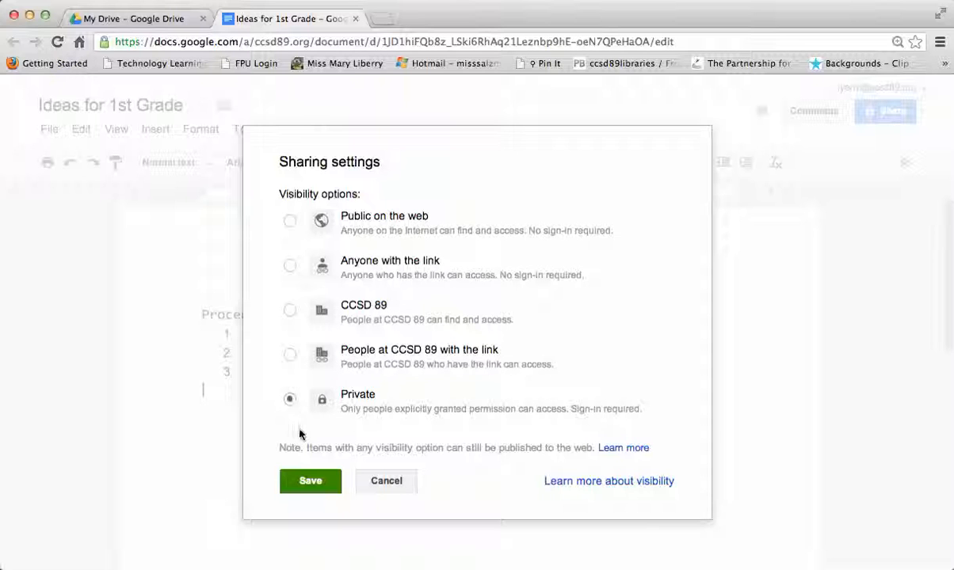
{"action": "left_click", "coordinate": [394, 489]}
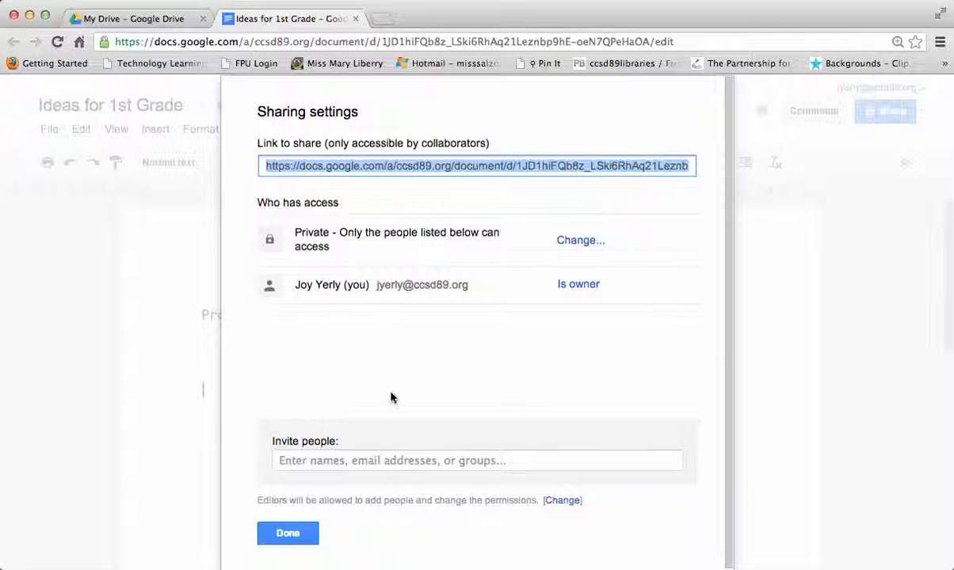
{"action": "left_click", "coordinate": [362, 456]}
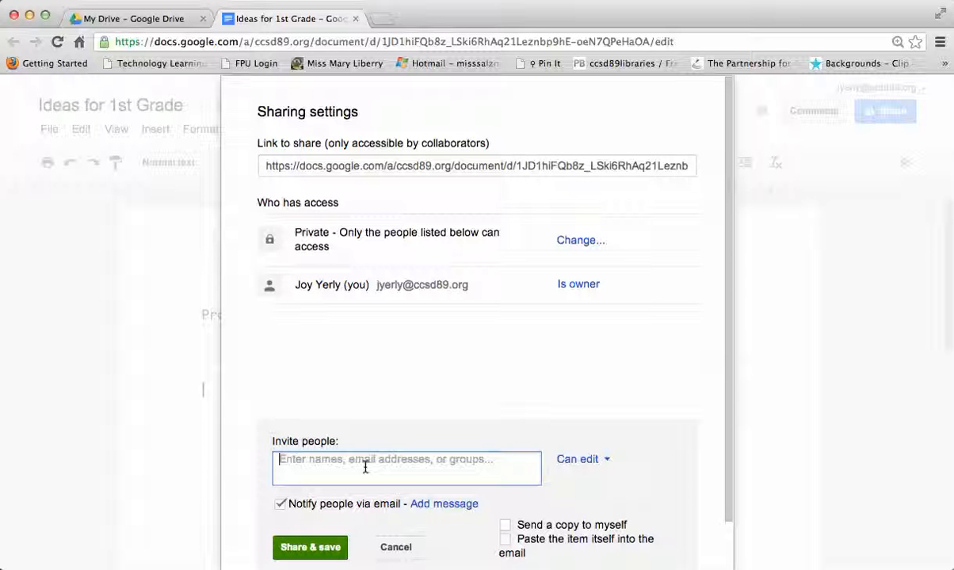
{"action": "left_click", "coordinate": [398, 548]}
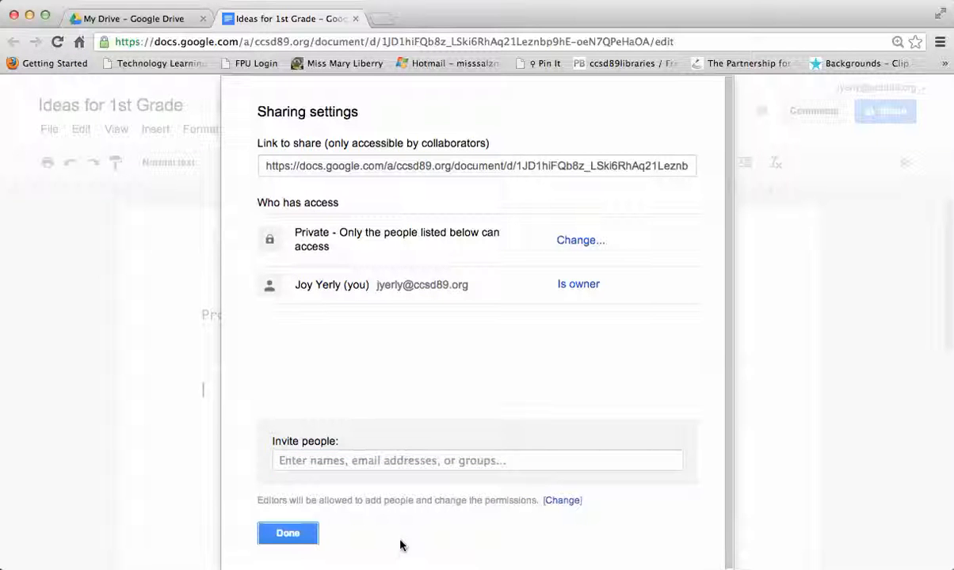
{"action": "left_click", "coordinate": [295, 536]}
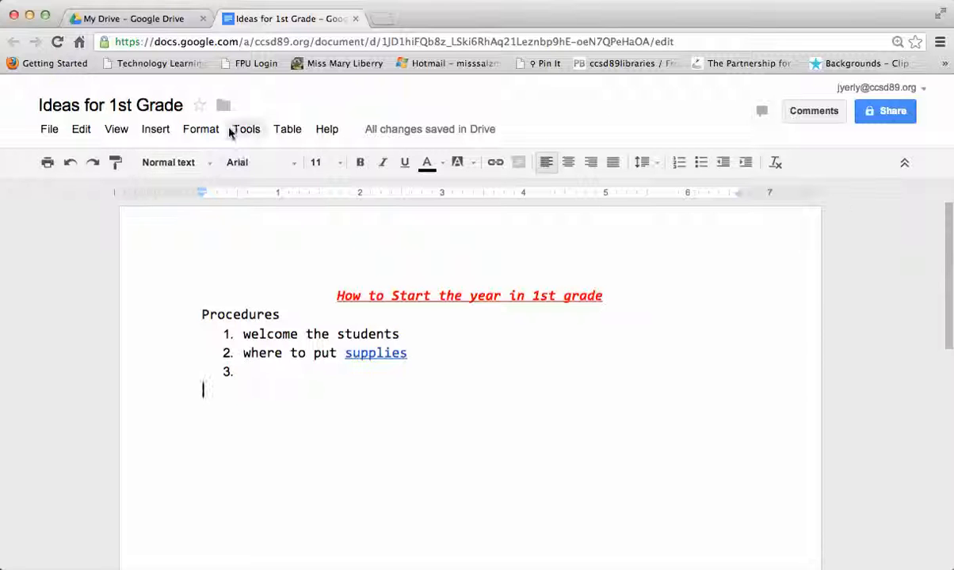
Go to Google Drive through the account page, open the "Summer Reading List" document and look through its whole book list
{"action": "left_click", "coordinate": [850, 90]}
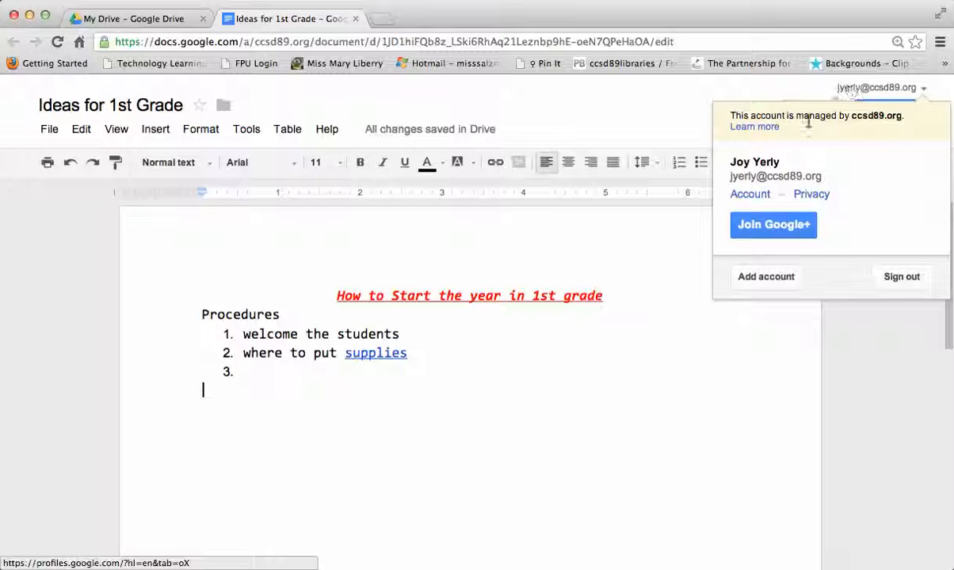
{"action": "left_click", "coordinate": [759, 198]}
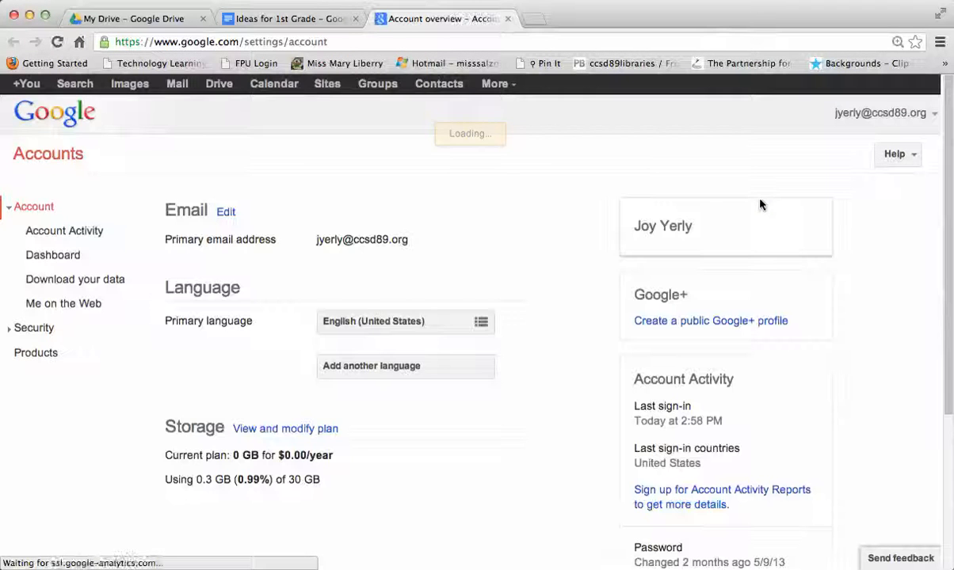
{"action": "left_click", "coordinate": [225, 87]}
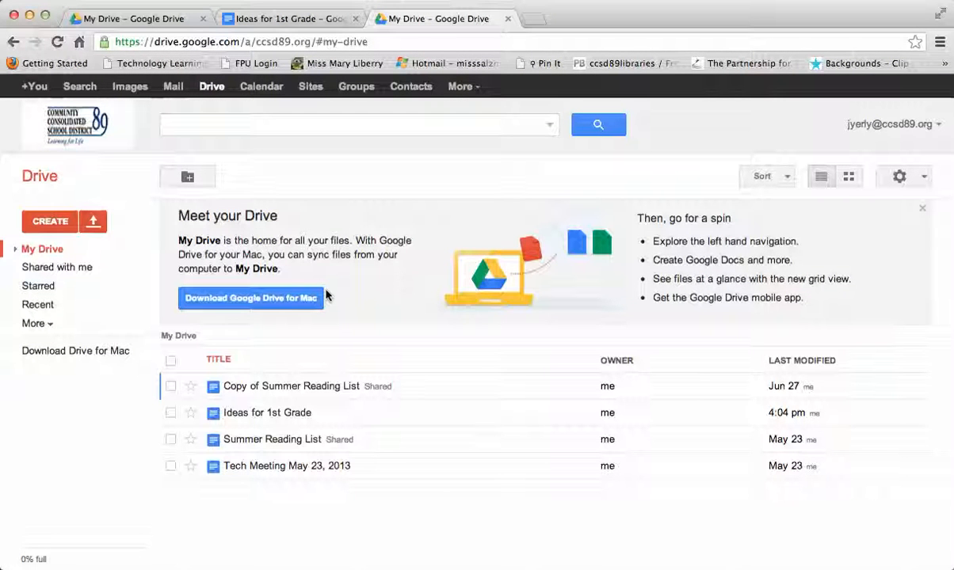
{"action": "left_click", "coordinate": [255, 447]}
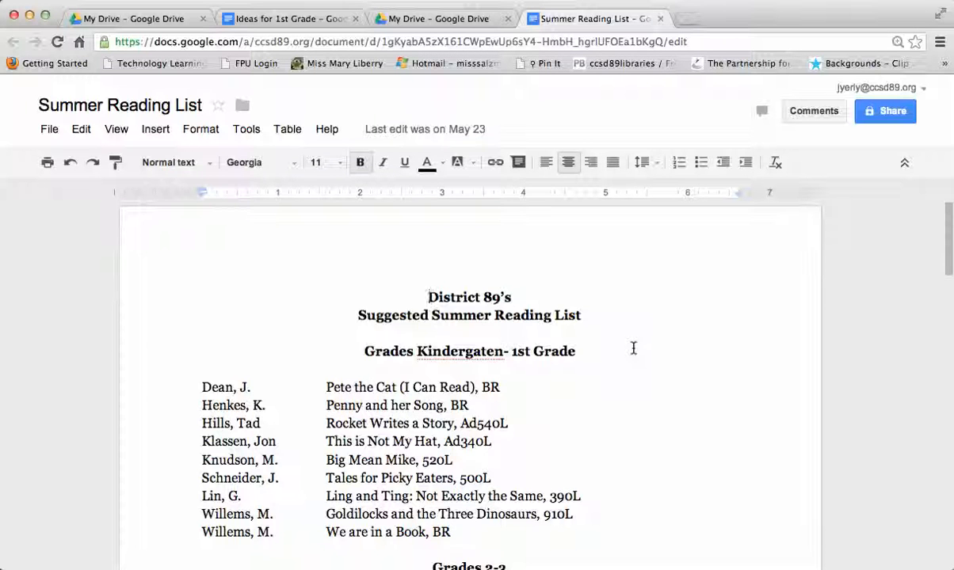
{"action": "scroll", "coordinate": [633, 349], "scroll_direction": "down", "scroll_amount": 2}
{"action": "scroll", "coordinate": [632, 347], "scroll_direction": "down", "scroll_amount": 3}
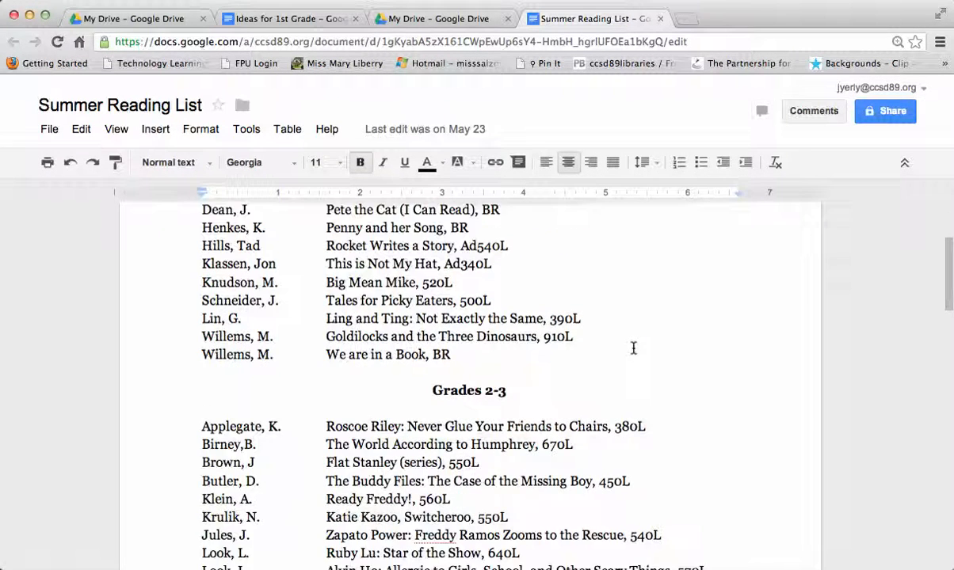
{"action": "scroll", "coordinate": [616, 324], "scroll_direction": "down", "scroll_amount": 4}
{"action": "scroll", "coordinate": [614, 322], "scroll_direction": "down", "scroll_amount": 9}
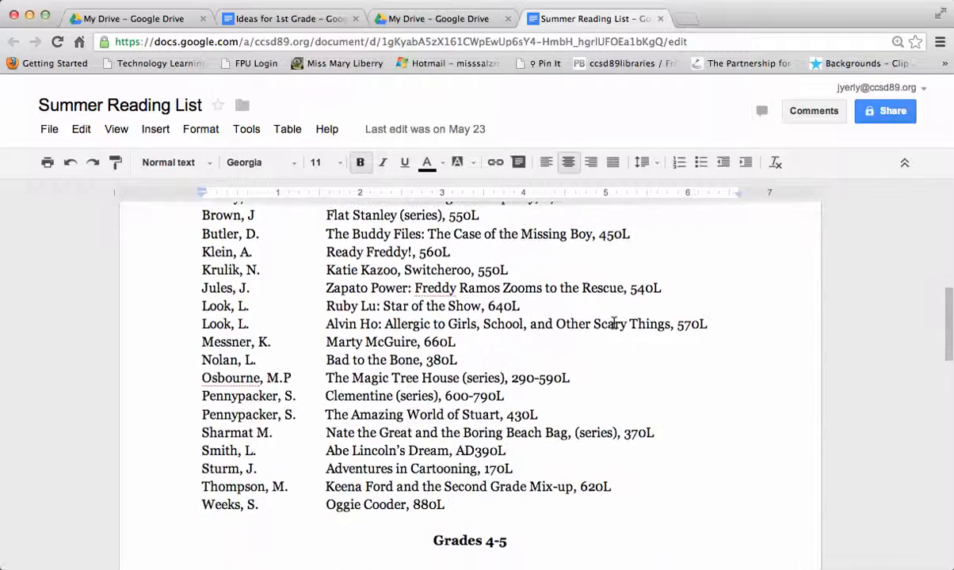
{"action": "scroll", "coordinate": [613, 323], "scroll_direction": "down", "scroll_amount": 6}
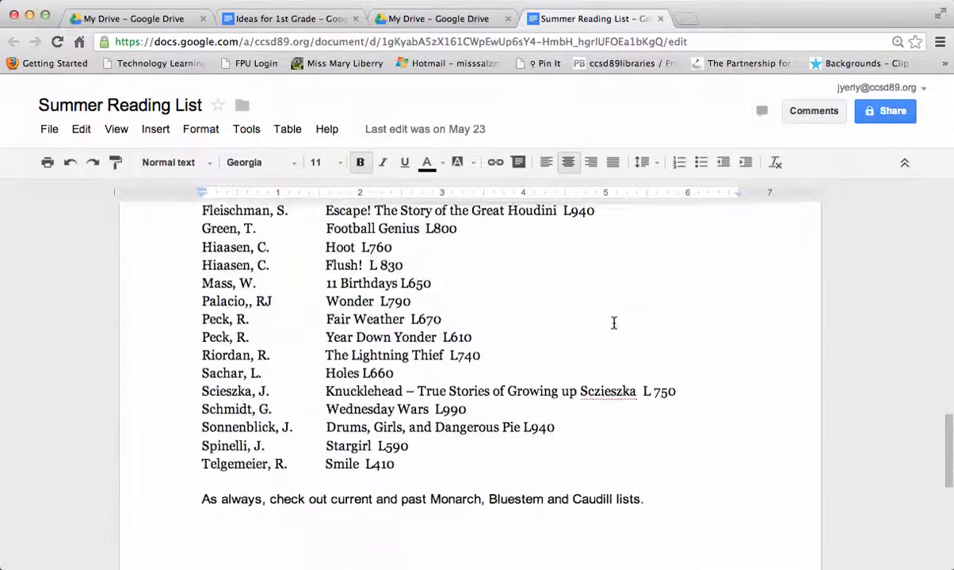
{"action": "scroll", "coordinate": [614, 323], "scroll_direction": "up", "scroll_amount": 20}
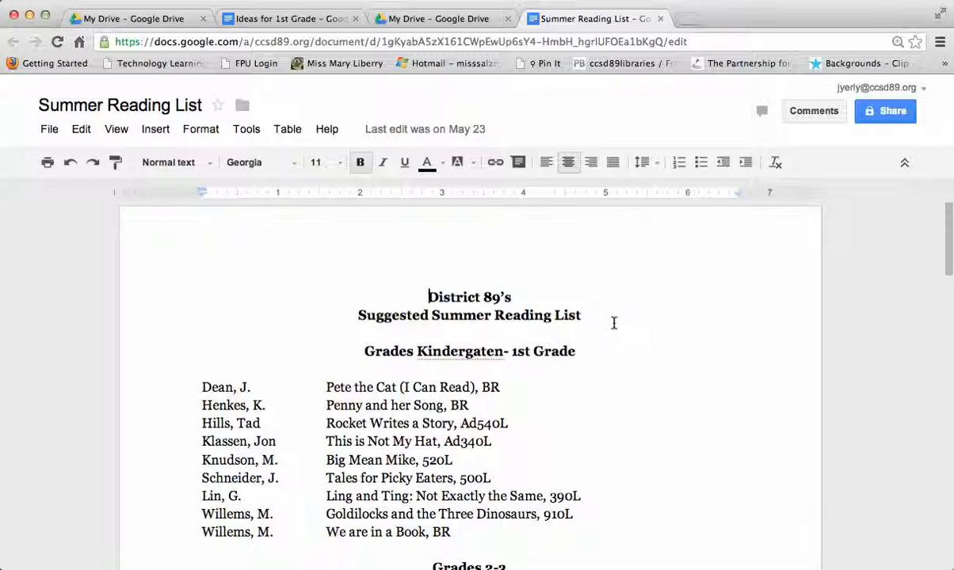
Add the comment "I love this book!" to the word "District" in the reading list's heading
{"action": "left_click", "coordinate": [812, 118]}
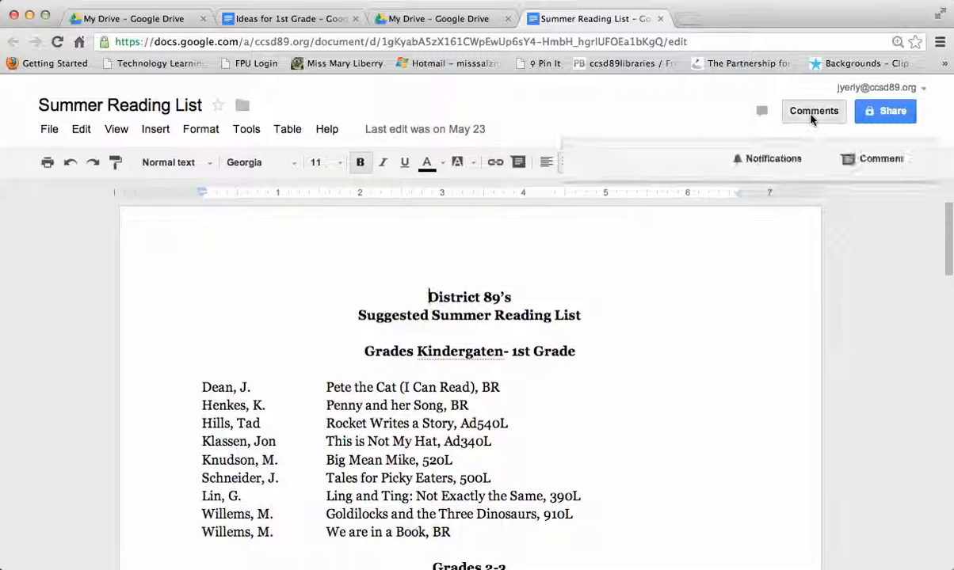
{"action": "left_click", "coordinate": [870, 159]}
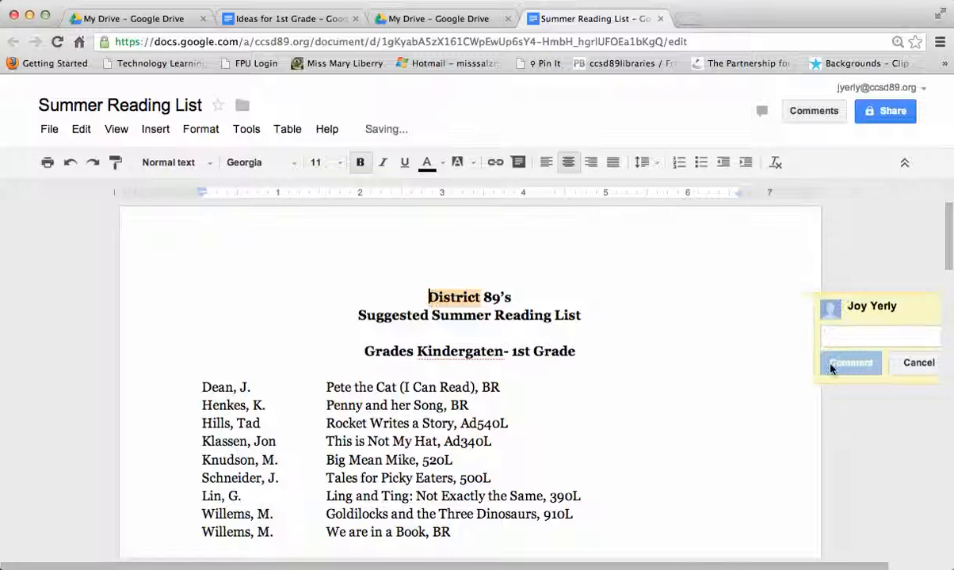
{"action": "type", "text": "I love this book!"}
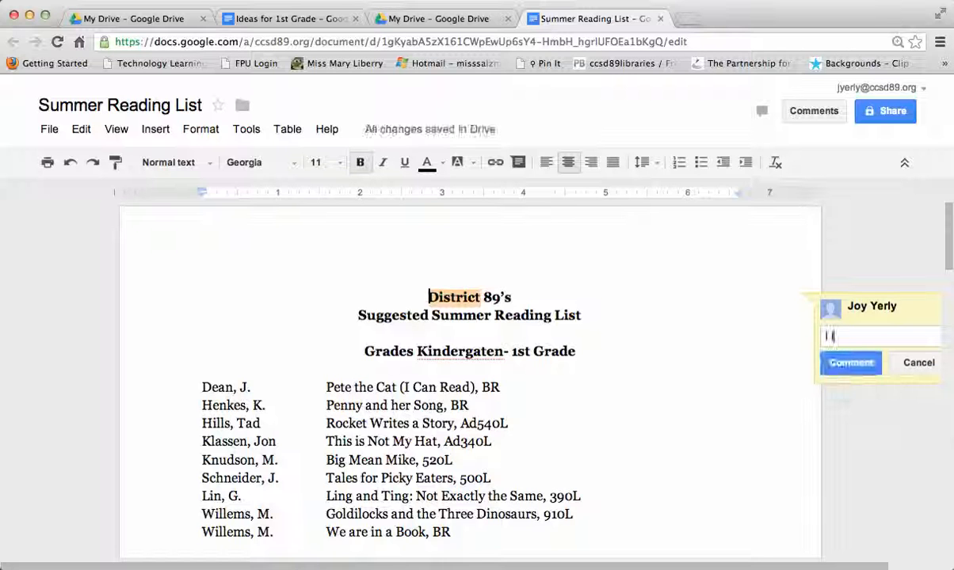
{"action": "left_click", "coordinate": [854, 365]}
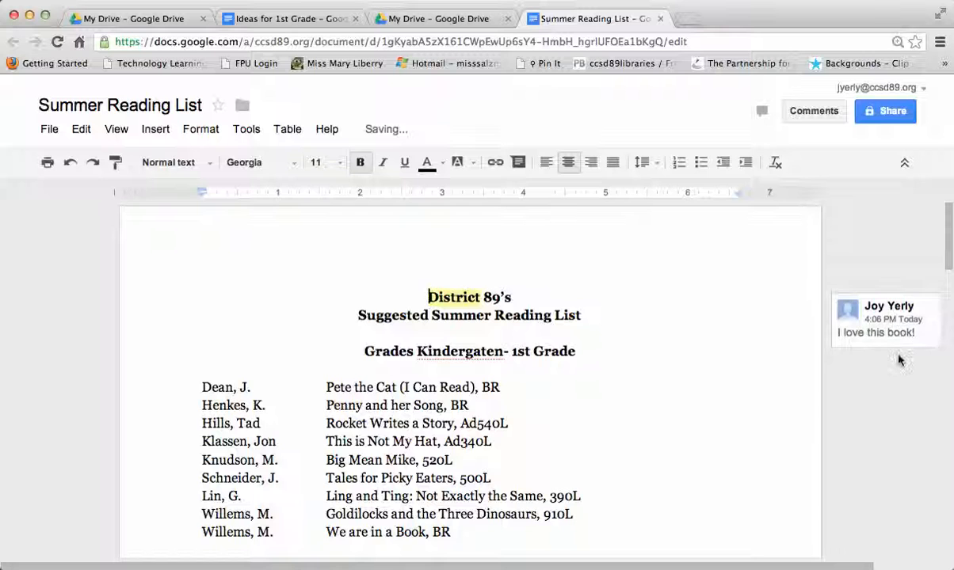